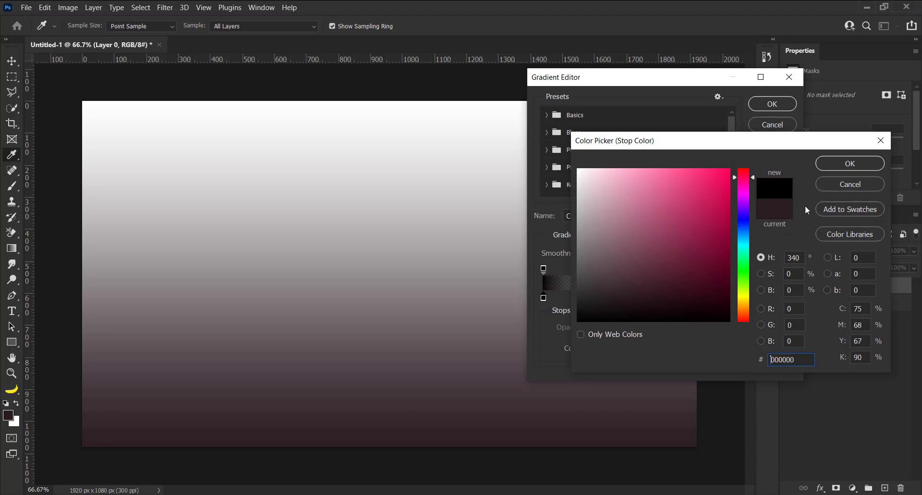
- Make the gradient's first color stop black #000000 and its end color stop dark gray #323232
{"action": "key", "text": "Return"}
{"action": "left_click", "coordinate": [593, 347]}
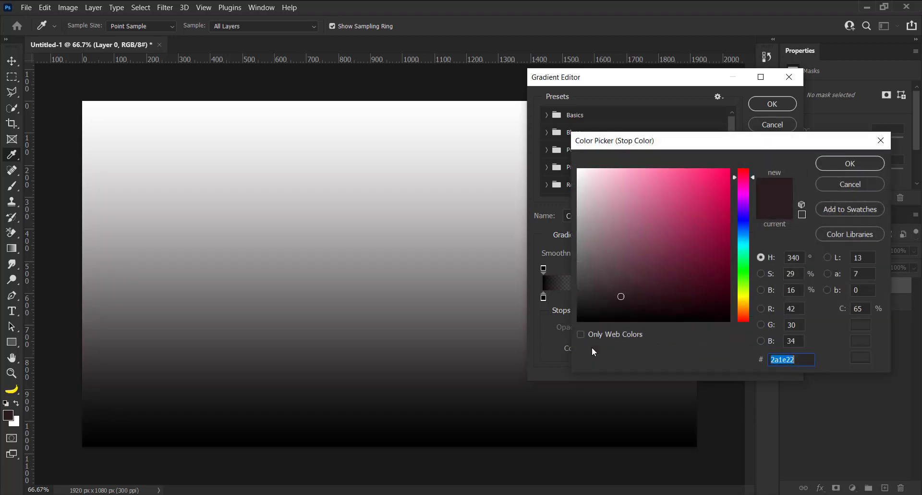
{"action": "type", "text": "2d2d2d"}
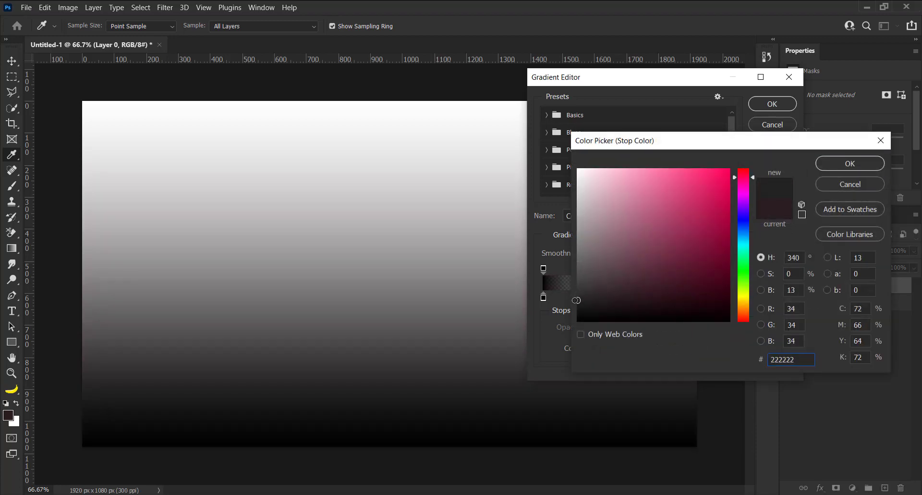
{"action": "left_click_drag", "start_coordinate": [576, 294], "coordinate": [576, 290]}
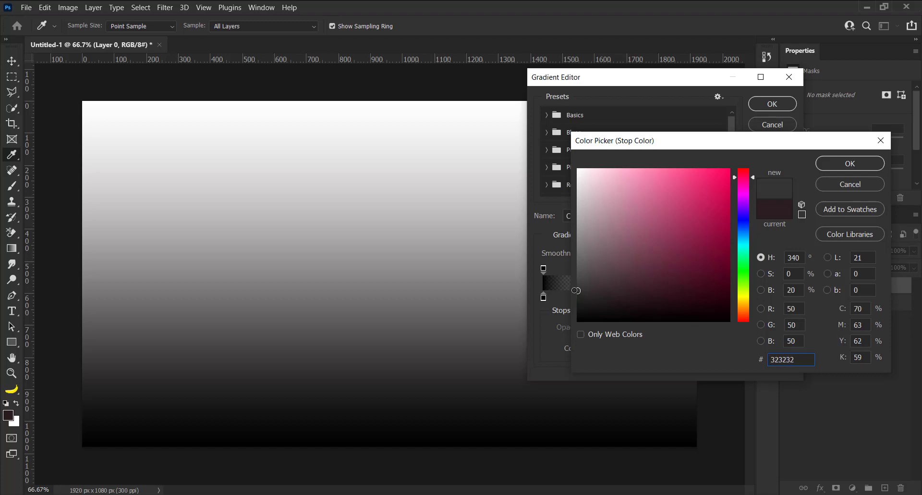
{"action": "left_click", "coordinate": [848, 165]}
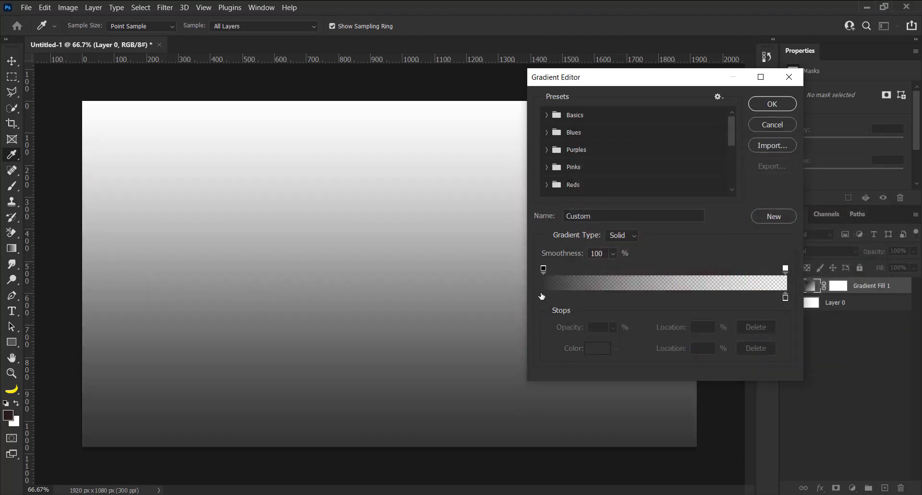
- Change the gradient's starting color stop from black to a very dark neutral gray
{"action": "left_click", "coordinate": [546, 296]}
{"action": "double_click", "coordinate": [544, 297]}
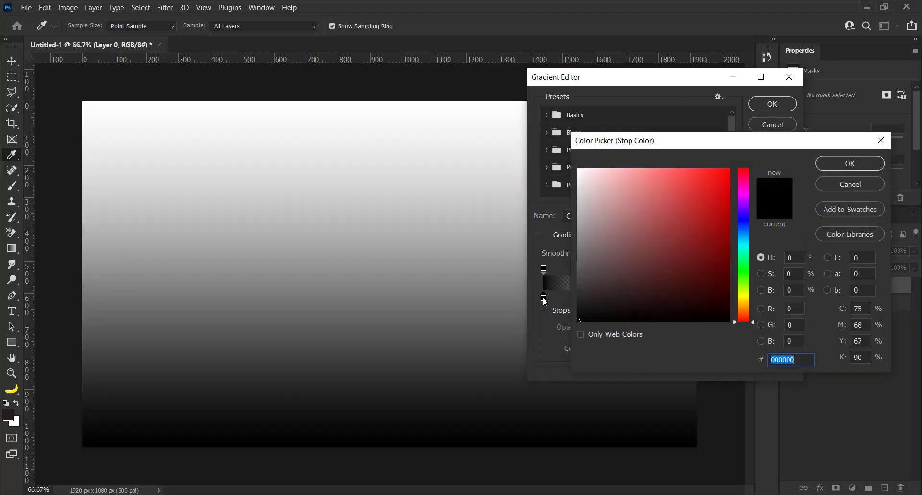
{"action": "left_click", "coordinate": [575, 306]}
{"action": "left_click", "coordinate": [822, 164]}
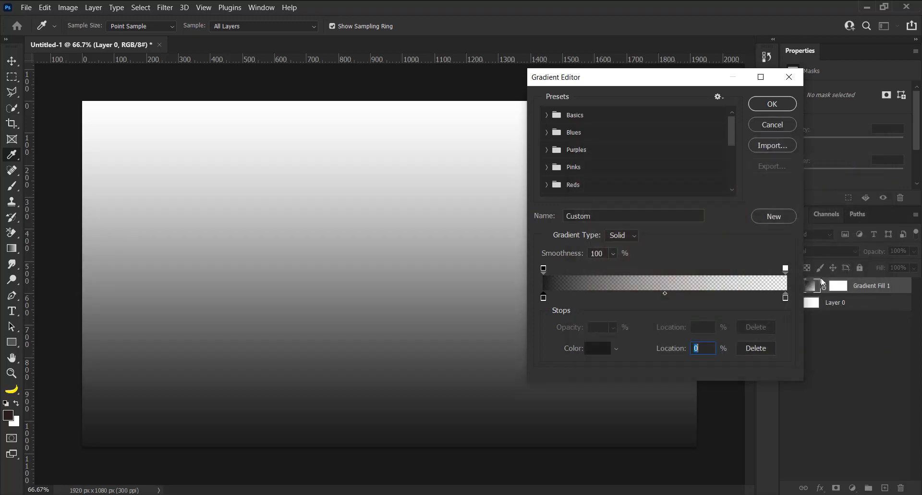
- Set the gradient's end opacity stop to 100% and accept the edited gradient
{"action": "left_click", "coordinate": [785, 268]}
{"action": "left_click_drag", "start_coordinate": [602, 351], "coordinate": [669, 342]}
{"action": "left_click", "coordinate": [783, 103]}
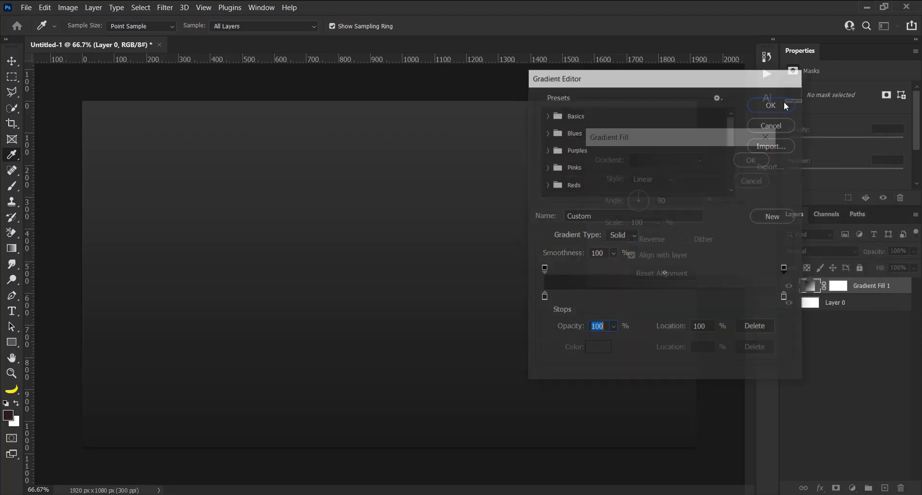
- Make the gradient fill radial and reversed, enlarge its scale slightly, and apply it
{"action": "left_click", "coordinate": [652, 179]}
{"action": "left_click", "coordinate": [643, 201]}
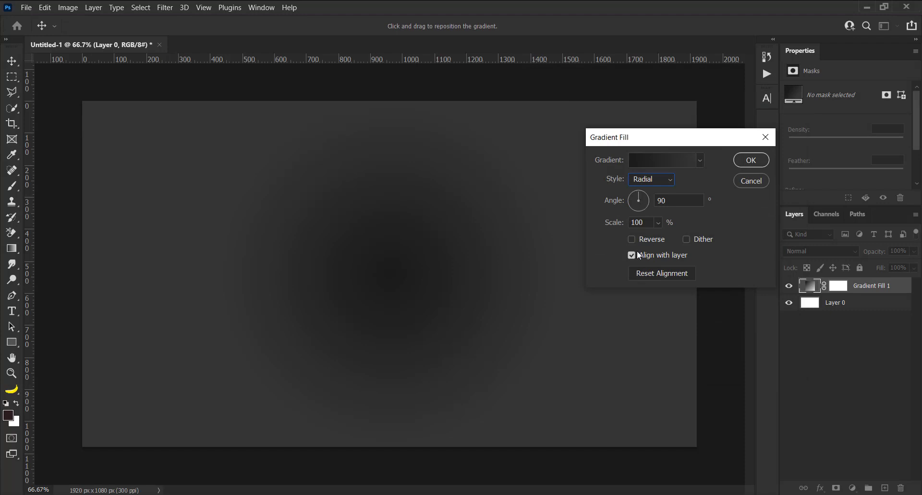
{"action": "left_click", "coordinate": [631, 239]}
{"action": "left_click", "coordinate": [658, 223]}
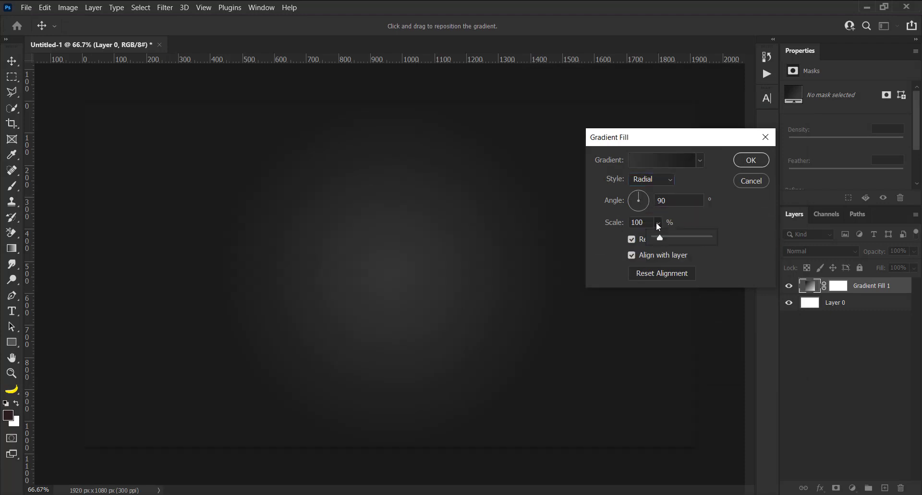
{"action": "left_click_drag", "start_coordinate": [661, 238], "coordinate": [667, 238]}
{"action": "left_click", "coordinate": [745, 159]}
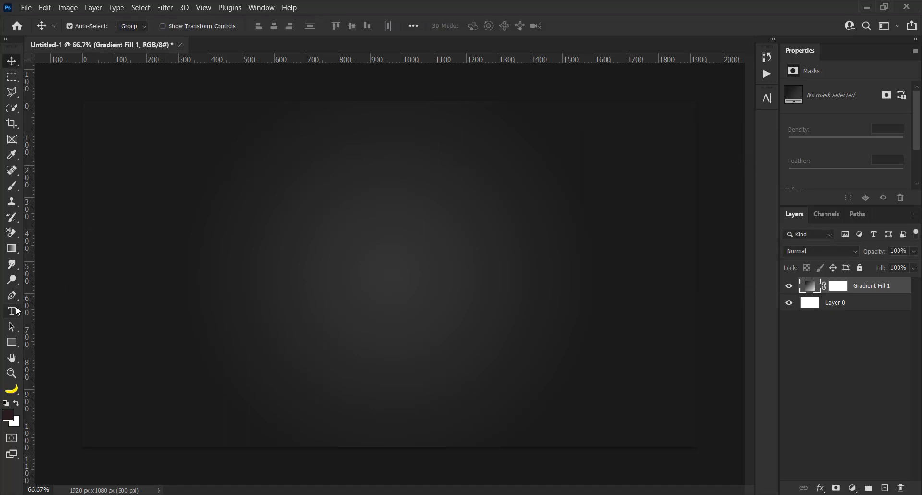
- Add a white letter P in Code Pro Black at 102.76 pt and move it to the canvas's left part
{"action": "left_click_drag", "start_coordinate": [16, 317], "coordinate": [62, 317]}
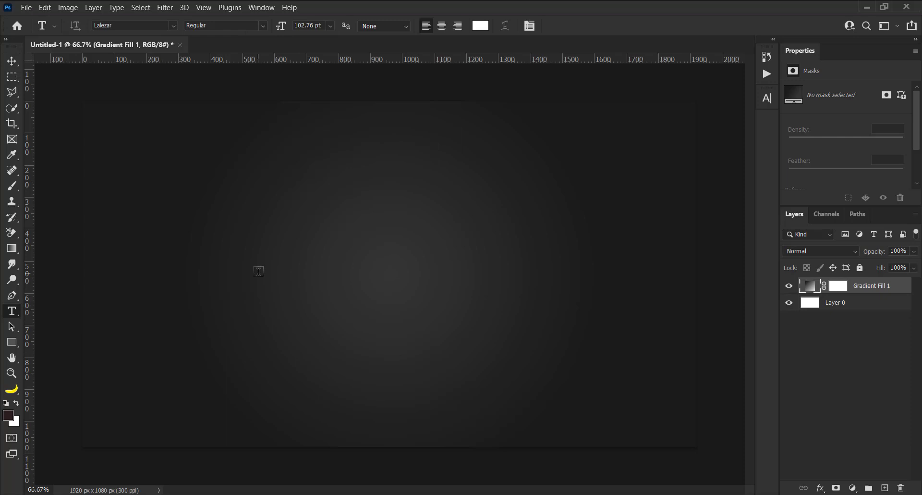
{"action": "left_click", "coordinate": [258, 271]}
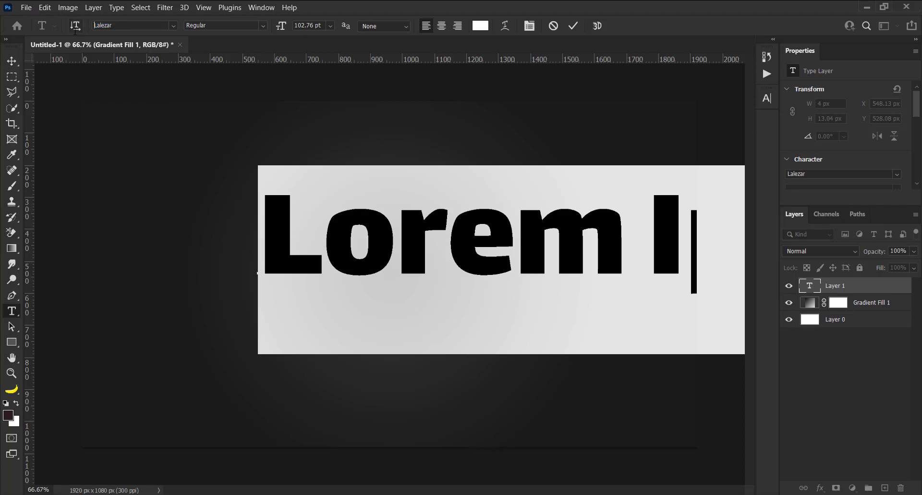
{"action": "type", "text": "cod"}
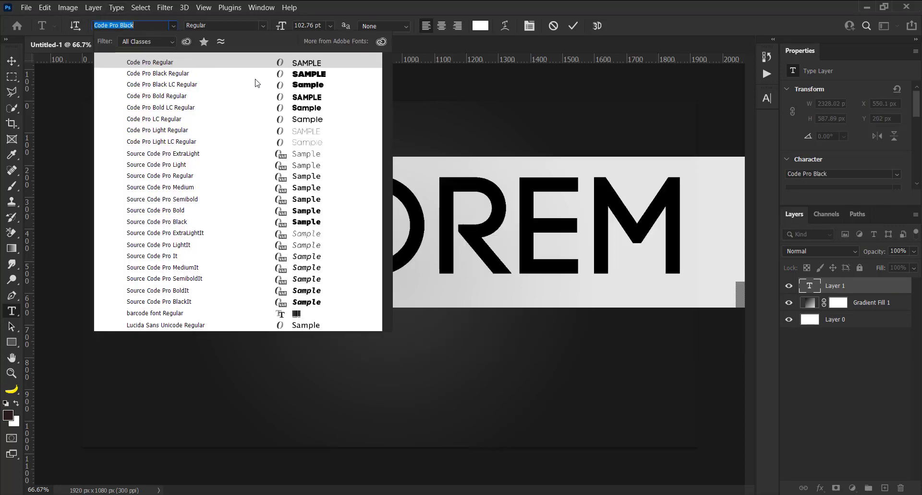
{"action": "key", "text": "Down"}
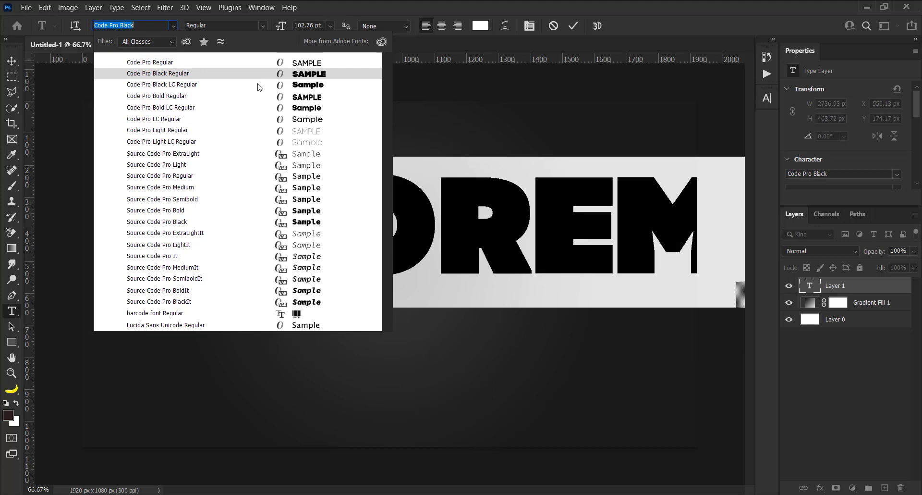
{"action": "left_click", "coordinate": [264, 76]}
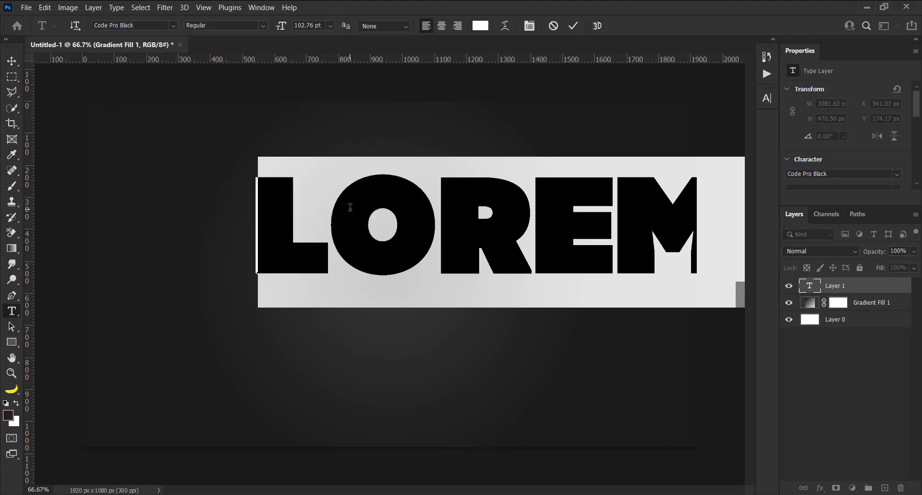
{"action": "type", "text": "P"}
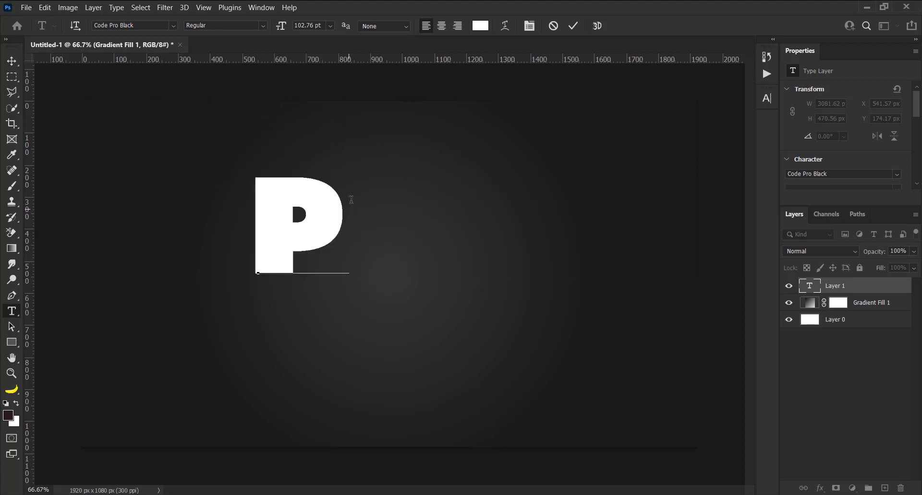
{"action": "left_click", "coordinate": [574, 26]}
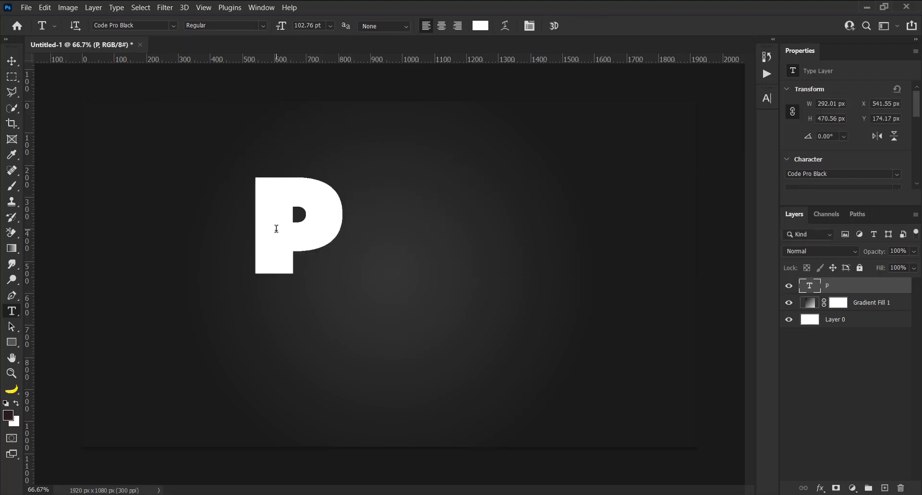
{"action": "left_click", "coordinate": [19, 61]}
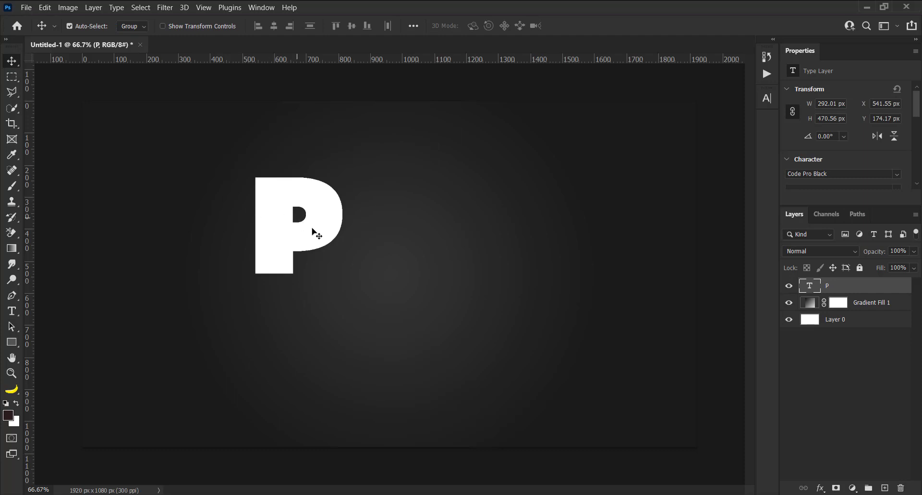
{"action": "left_click_drag", "start_coordinate": [312, 230], "coordinate": [198, 267]}
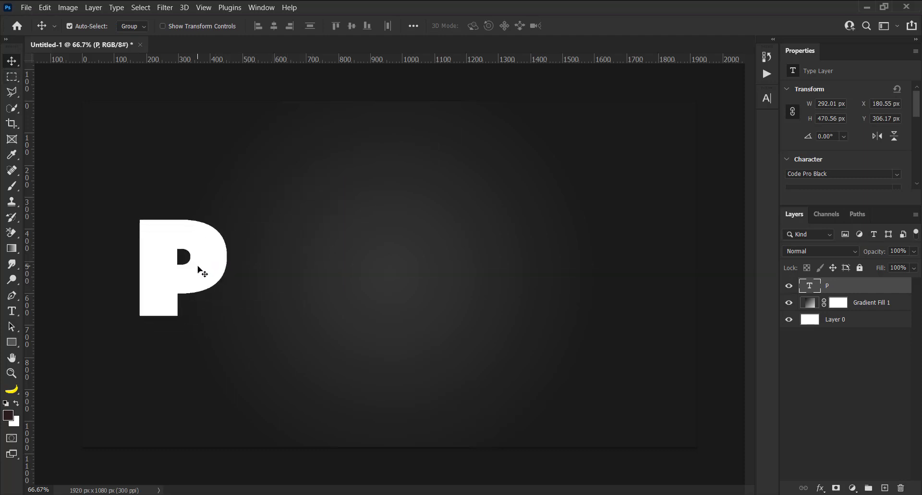
- Duplicate the P twice to its right, changing the copies to H and O so the letters overlap
{"action": "key", "text": "ctrl+j"}
{"action": "left_click_drag", "start_coordinate": [217, 263], "coordinate": [335, 288]}
{"action": "double_click", "coordinate": [261, 264]}
{"action": "type", "text": "H"}
{"action": "left_click", "coordinate": [573, 27]}
{"action": "key", "text": "ctrl+j"}
{"action": "double_click", "coordinate": [302, 276]}
{"action": "type", "text": "O"}
{"action": "left_click_drag", "start_coordinate": [222, 275], "coordinate": [233, 274]}
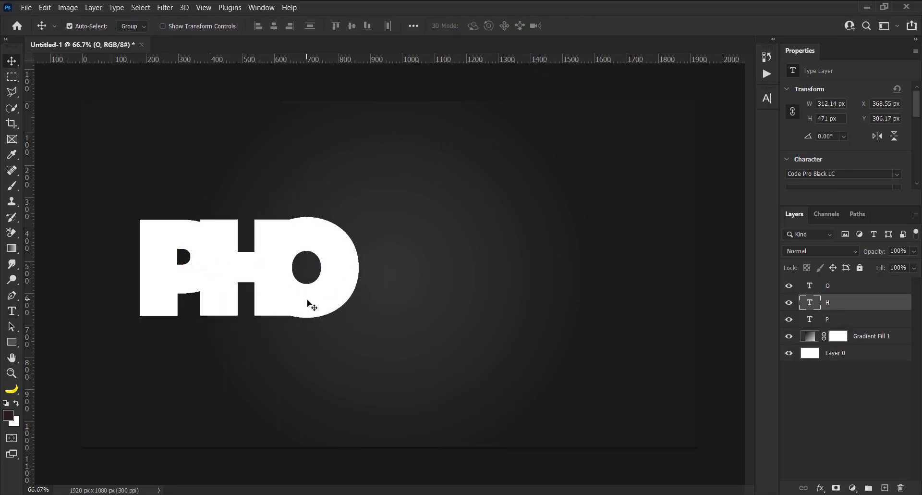
- Place further letter copies along the row and change them to T and O, extending the word to PHOTO
{"action": "left_click_drag", "start_coordinate": [310, 300], "coordinate": [601, 274]}
{"action": "double_click", "coordinate": [419, 292]}
{"action": "type", "text": "T"}
{"action": "left_click", "coordinate": [385, 289]}
{"action": "key", "text": "Up"}
{"action": "key", "text": "Up"}
{"action": "key", "text": "Down"}
{"action": "double_click", "coordinate": [424, 297]}
{"action": "type", "text": "O"}
{"action": "key", "text": "Escape"}
- Change the next two letter copies to S and H, extending the word to PHOTOSH
{"action": "double_click", "coordinate": [546, 275]}
{"action": "type", "text": "S"}
{"action": "key", "text": "Escape"}
{"action": "double_click", "coordinate": [598, 275]}
{"action": "type", "text": "H"}
{"action": "left_click", "coordinate": [573, 27]}
- Shift the letters of PHOTOSH left one by one to make room at the end of the row
{"action": "left_click_drag", "start_coordinate": [176, 287], "coordinate": [146, 289]}
{"action": "left_click_drag", "start_coordinate": [219, 288], "coordinate": [189, 288]}
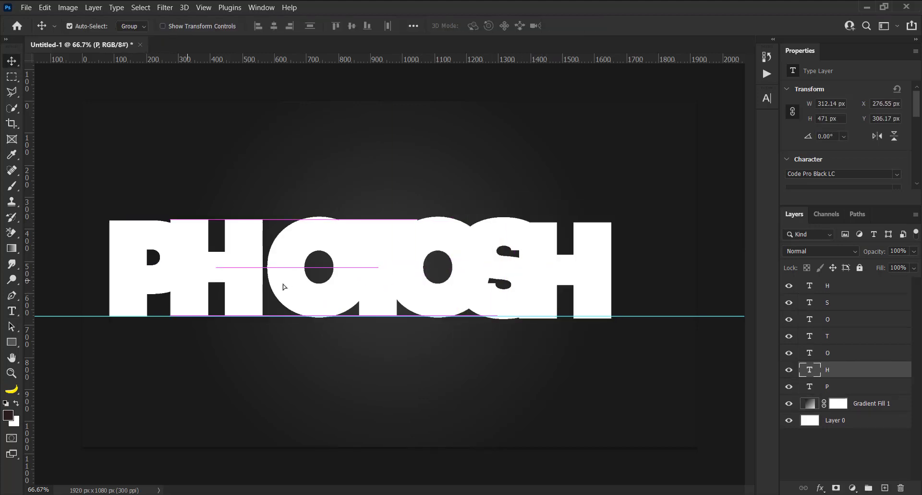
{"action": "left_click_drag", "start_coordinate": [284, 286], "coordinate": [253, 286]}
{"action": "left_click_drag", "start_coordinate": [375, 288], "coordinate": [353, 288]}
{"action": "left_click_drag", "start_coordinate": [400, 287], "coordinate": [384, 286]}
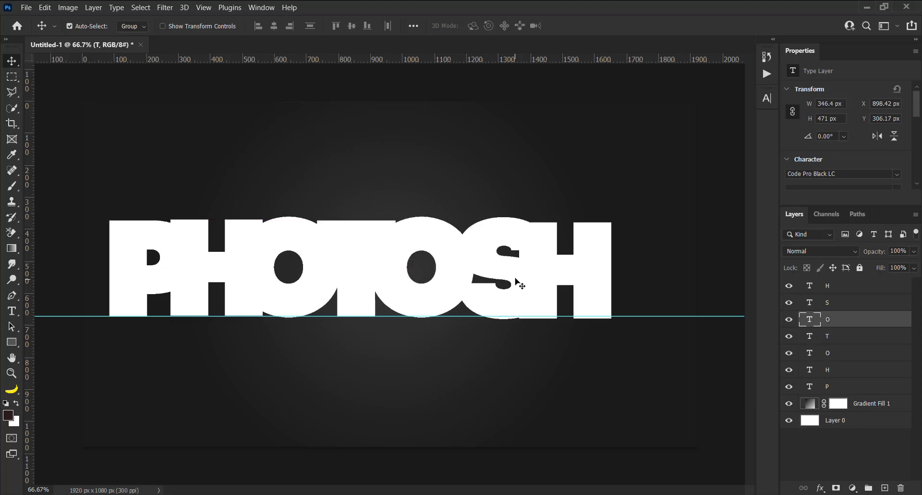
{"action": "left_click_drag", "start_coordinate": [515, 280], "coordinate": [498, 279]}
- Add two more letter copies after the last H and make them O and P to complete PHOTOSHOP
{"action": "left_click_drag", "start_coordinate": [555, 267], "coordinate": [671, 273]}
{"action": "double_click", "coordinate": [608, 274]}
{"action": "left_click", "coordinate": [572, 30]}
{"action": "type", "text": "O"}
{"action": "double_click", "coordinate": [671, 274]}
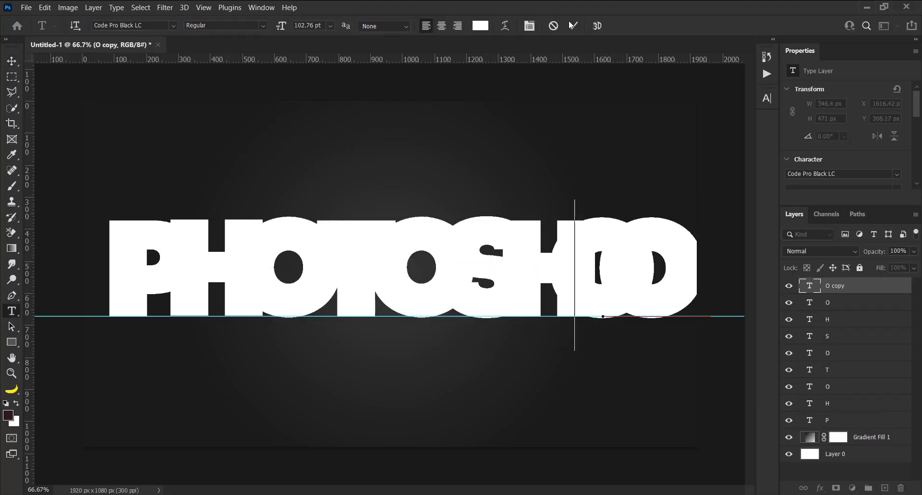
{"action": "type", "text": "P"}
{"action": "left_click", "coordinate": [573, 26]}
- Move the P, H, O, T and O of PHOTO further left so they overlap more tightly
{"action": "left_click_drag", "start_coordinate": [150, 278], "coordinate": [143, 278]}
{"action": "left_click_drag", "start_coordinate": [206, 268], "coordinate": [197, 268]}
{"action": "left_click_drag", "start_coordinate": [318, 285], "coordinate": [275, 293]}
{"action": "key", "text": "ctrl+z"}
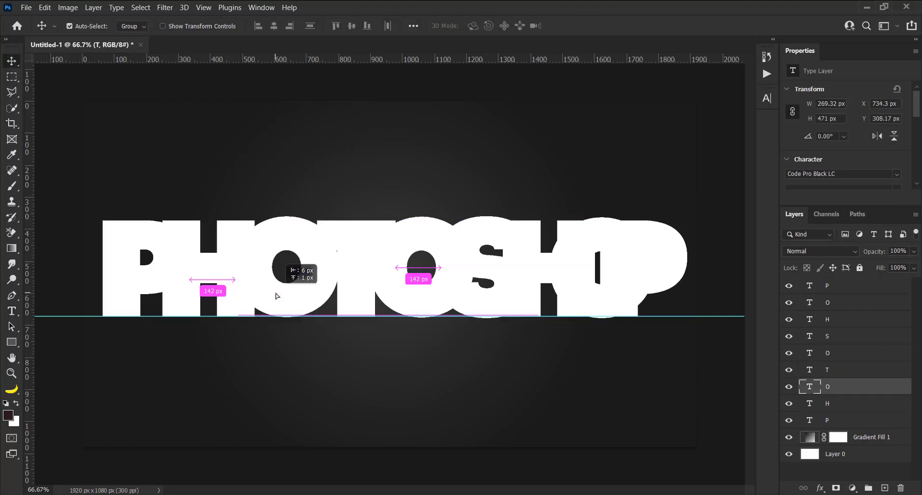
{"action": "left_click_drag", "start_coordinate": [199, 268], "coordinate": [197, 269]}
{"action": "left_click_drag", "start_coordinate": [299, 281], "coordinate": [296, 281]}
{"action": "left_click_drag", "start_coordinate": [359, 279], "coordinate": [345, 279]}
{"action": "left_click_drag", "start_coordinate": [397, 294], "coordinate": [369, 294]}
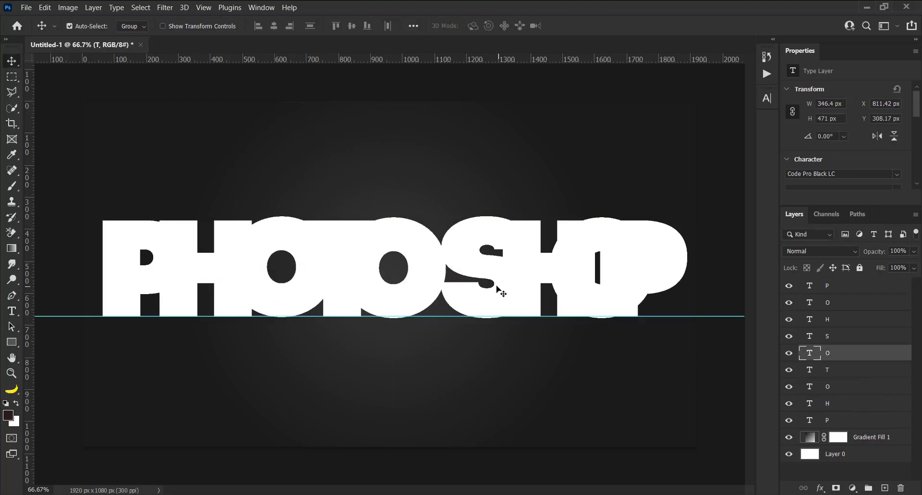
- Reposition the S, H, O and P of SHOP so they overlap evenly and end near the canvas's right edge
{"action": "left_click_drag", "start_coordinate": [499, 288], "coordinate": [480, 288]}
{"action": "left_click_drag", "start_coordinate": [532, 282], "coordinate": [512, 281]}
{"action": "left_click_drag", "start_coordinate": [594, 292], "coordinate": [585, 291]}
{"action": "left_click_drag", "start_coordinate": [525, 269], "coordinate": [518, 268]}
{"action": "left_click_drag", "start_coordinate": [649, 277], "coordinate": [659, 276]}
{"action": "left_click_drag", "start_coordinate": [596, 296], "coordinate": [602, 296]}
- Nudge the letters of PHOTO slightly left, starting the first P close to the canvas's left edge
{"action": "left_click_drag", "start_coordinate": [111, 285], "coordinate": [102, 284]}
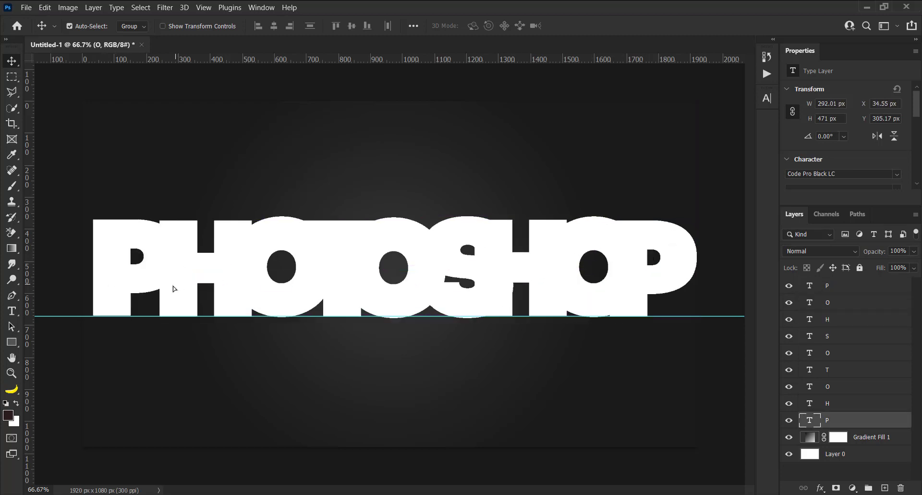
{"action": "left_click_drag", "start_coordinate": [174, 287], "coordinate": [166, 287]}
{"action": "left_click_drag", "start_coordinate": [274, 290], "coordinate": [270, 289]}
{"action": "left_click_drag", "start_coordinate": [335, 301], "coordinate": [332, 301]}
{"action": "left_click_drag", "start_coordinate": [394, 307], "coordinate": [391, 308]}
{"action": "left_click_drag", "start_coordinate": [130, 273], "coordinate": [126, 273]}
- Shift the letters from the first O through the final P left to even out the overlaps
{"action": "left_click_drag", "start_coordinate": [277, 295], "coordinate": [270, 295]}
{"action": "left_click_drag", "start_coordinate": [337, 298], "coordinate": [329, 297]}
{"action": "left_click_drag", "start_coordinate": [385, 299], "coordinate": [373, 299]}
{"action": "left_click_drag", "start_coordinate": [458, 297], "coordinate": [436, 297]}
{"action": "left_click_drag", "start_coordinate": [536, 294], "coordinate": [527, 294]}
{"action": "left_click_drag", "start_coordinate": [602, 293], "coordinate": [589, 296]}
{"action": "left_click_drag", "start_coordinate": [653, 290], "coordinate": [646, 289]}
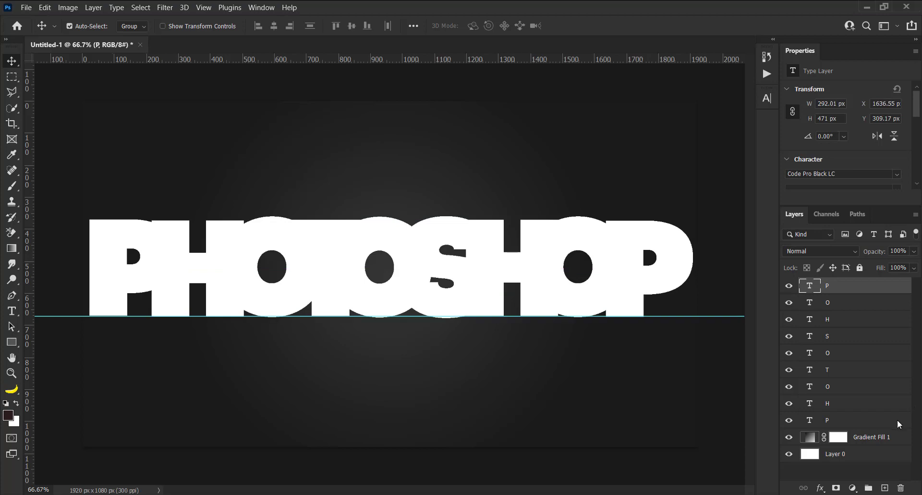
- Add a new empty layer directly above the first P and clip it to that letter
{"action": "left_click", "coordinate": [868, 420]}
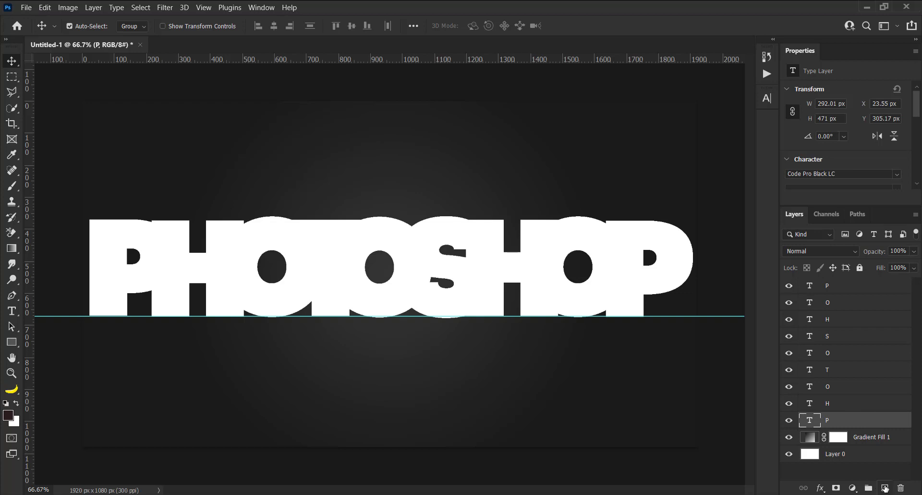
{"action": "left_click", "coordinate": [885, 488]}
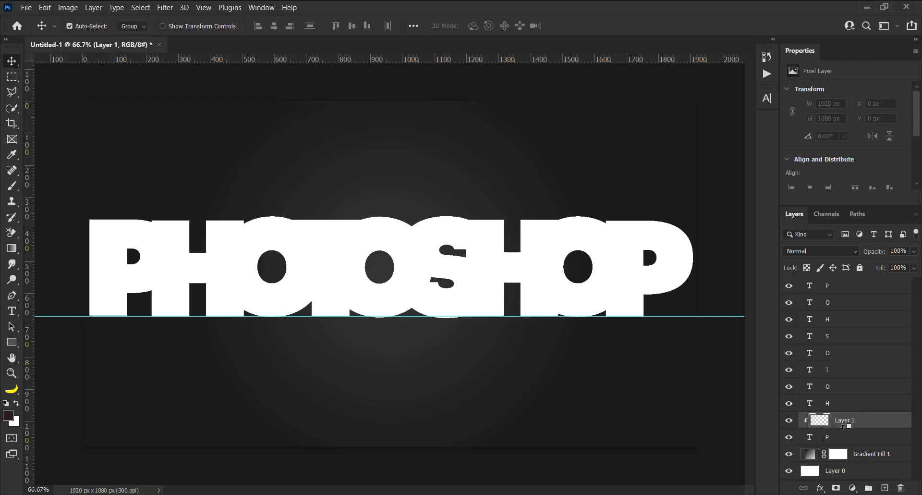
- Set up the Brush tool with foreground color #000000, a size of 149 px and the Soft Round tip
{"action": "left_click", "coordinate": [12, 186]}
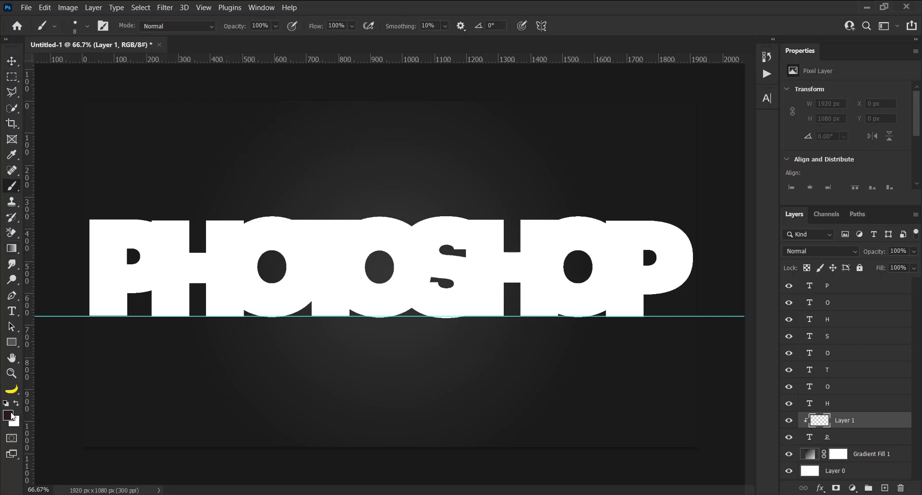
{"action": "left_click", "coordinate": [12, 416]}
{"action": "type", "text": "000000"}
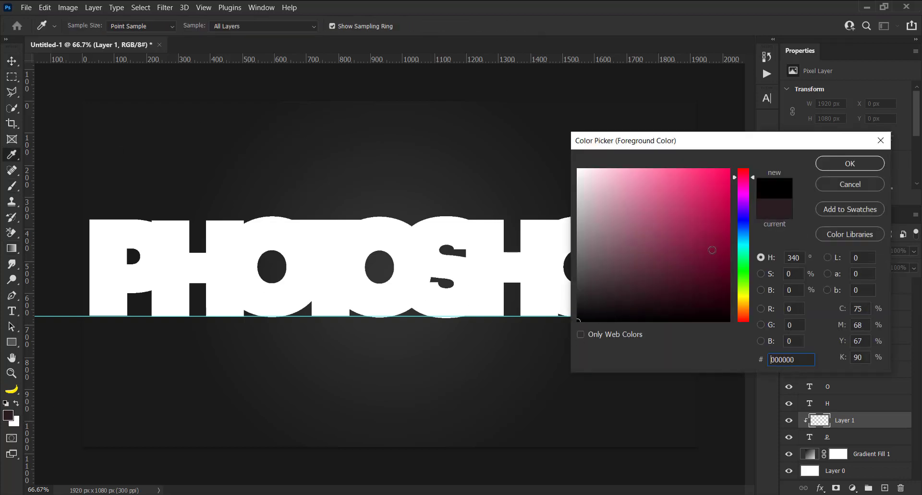
{"action": "left_click", "coordinate": [838, 162]}
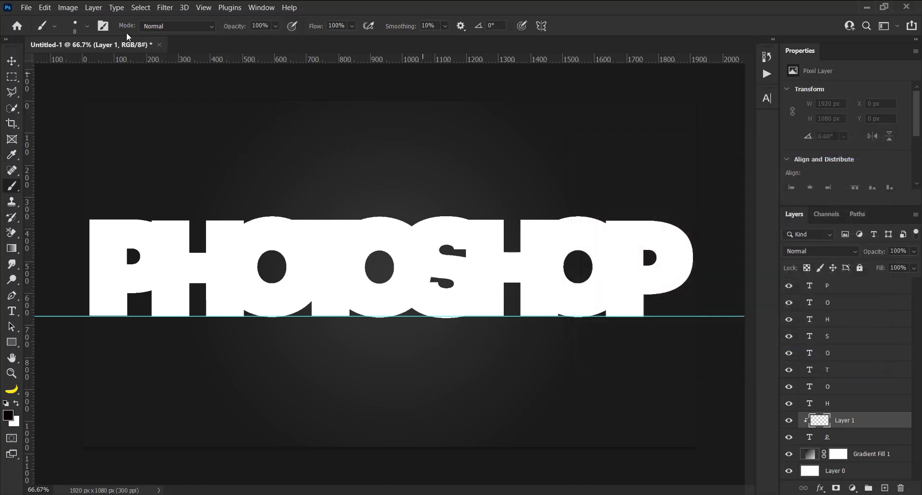
{"action": "left_click", "coordinate": [88, 27]}
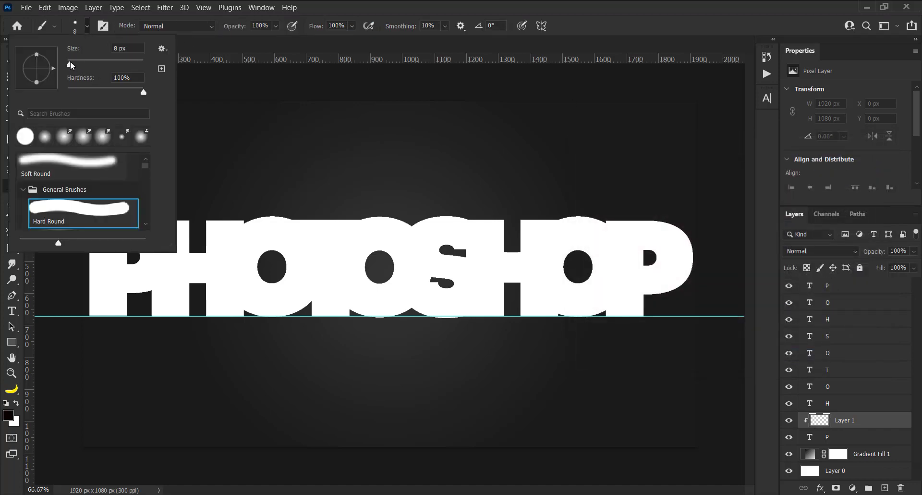
{"action": "left_click_drag", "start_coordinate": [120, 68], "coordinate": [114, 67]}
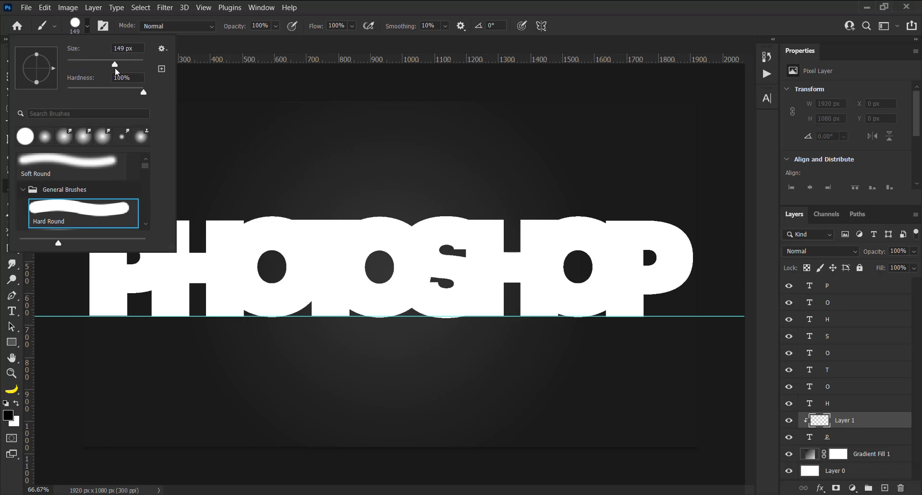
{"action": "left_click", "coordinate": [70, 167]}
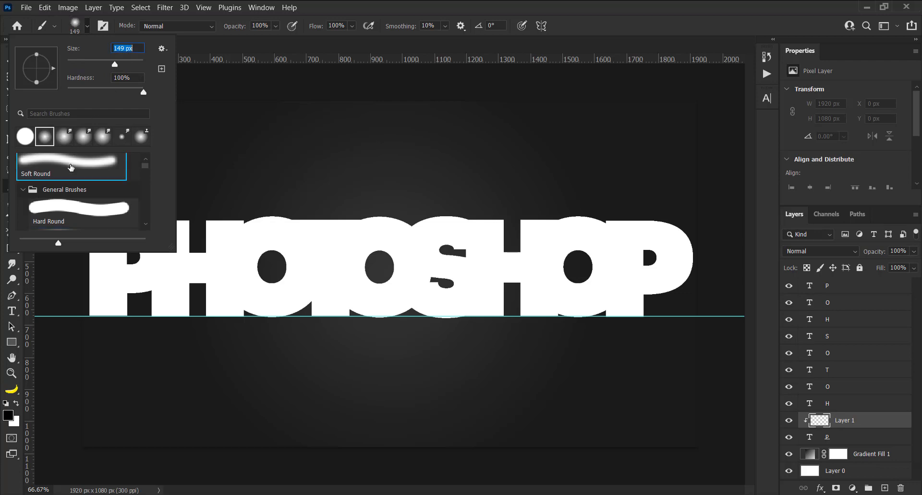
- Soften the brush, set its flow to 3% and size to 300 px, and brush a shadow over the first P's right side
{"action": "left_click", "coordinate": [71, 90]}
{"action": "left_click", "coordinate": [352, 25]}
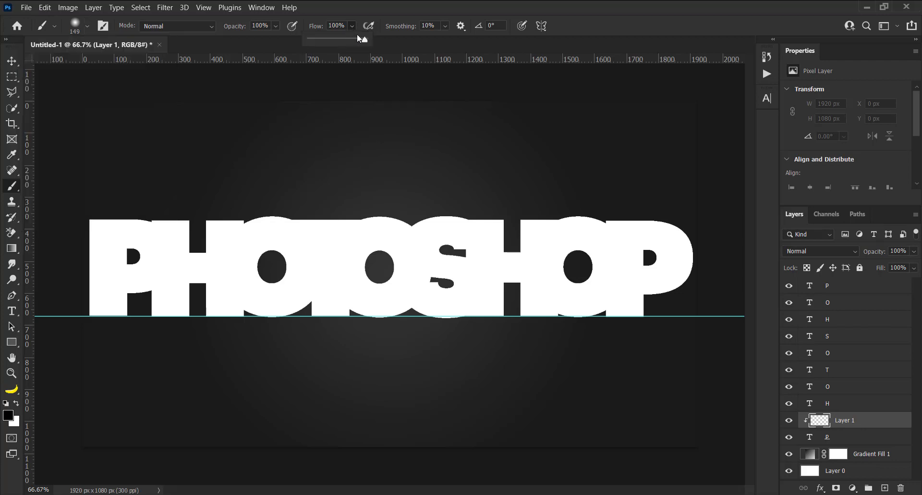
{"action": "left_click", "coordinate": [349, 39]}
{"action": "key", "text": "]"}
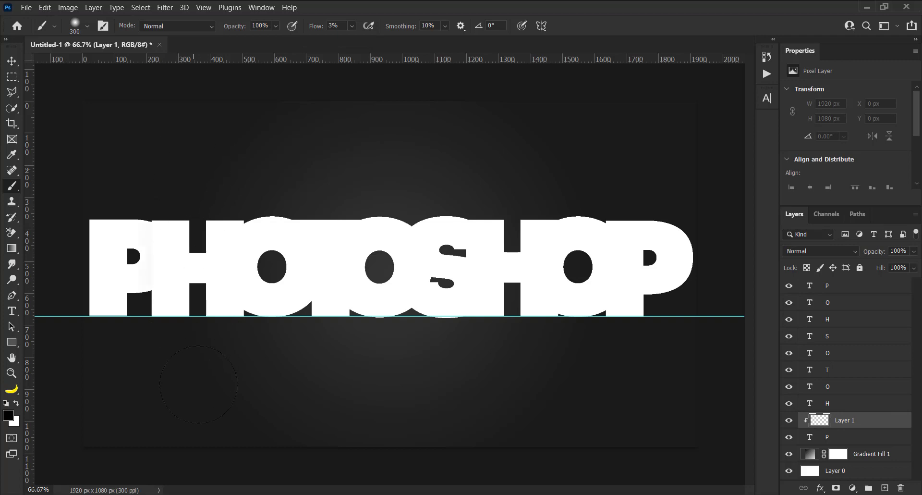
{"action": "mouse_move", "coordinate": [174, 308]}
{"action": "left_mouse_down"}
{"action": "mouse_move", "coordinate": [203, 205]}
{"action": "mouse_move", "coordinate": [194, 315]}
{"action": "mouse_move", "coordinate": [210, 309]}
{"action": "left_mouse_up"}
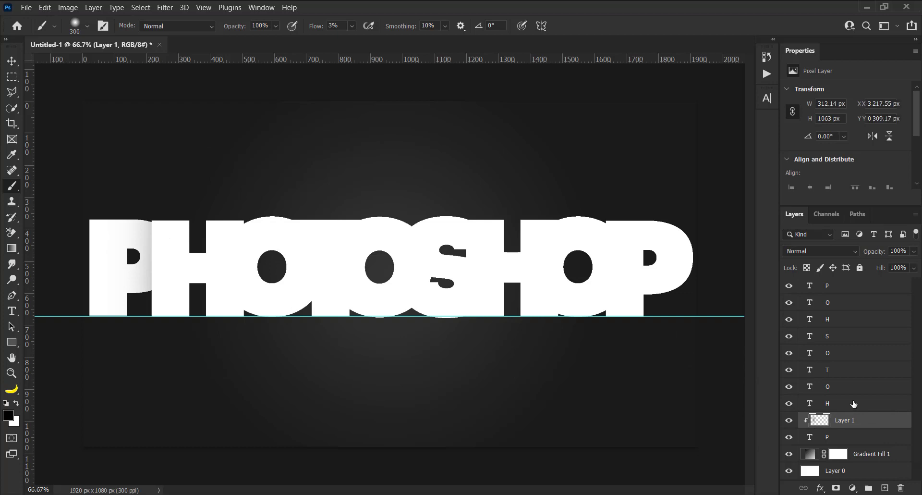
- Add a new layer clipped to the first H and brush a soft black shadow along the letter's right side
{"action": "left_click", "coordinate": [854, 404]}
{"action": "left_click", "coordinate": [885, 487]}
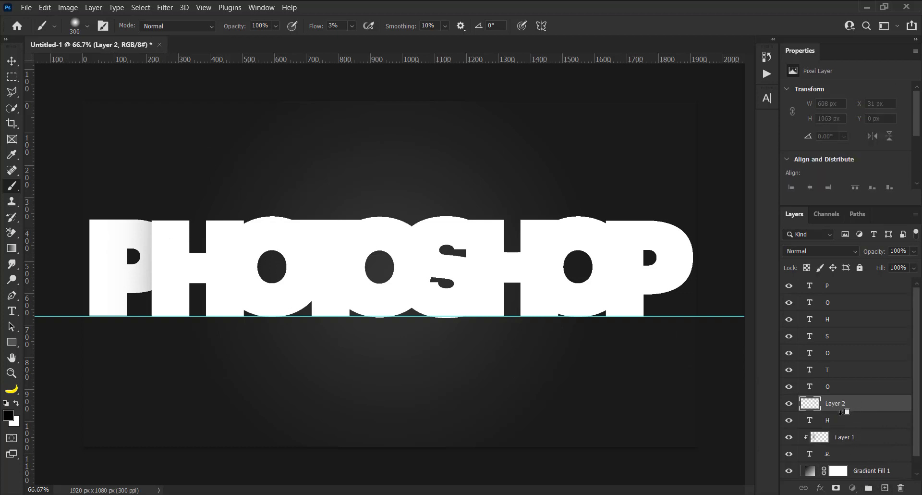
{"action": "left_click", "coordinate": [840, 413], "text": "alt"}
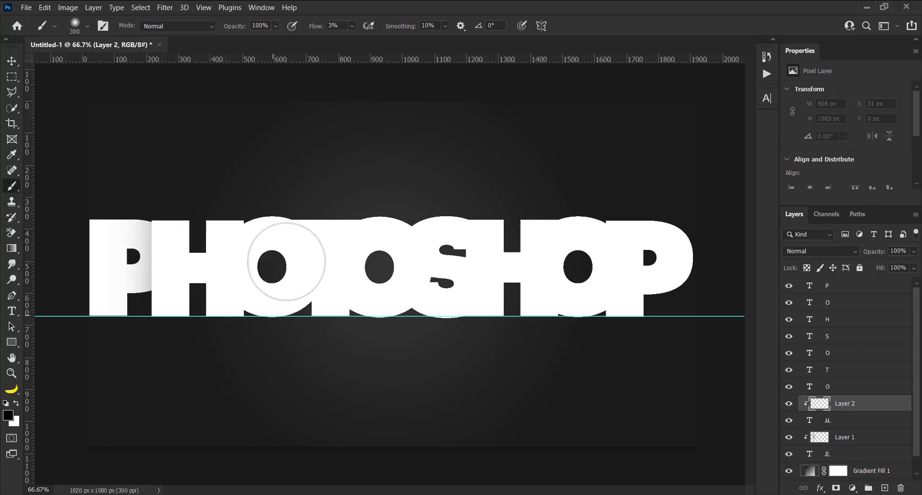
{"action": "mouse_move", "coordinate": [287, 261]}
{"action": "left_mouse_down"}
{"action": "mouse_move", "coordinate": [289, 230]}
{"action": "mouse_move", "coordinate": [269, 227]}
{"action": "mouse_move", "coordinate": [259, 196]}
{"action": "mouse_move", "coordinate": [262, 270]}
{"action": "mouse_move", "coordinate": [282, 245]}
{"action": "mouse_move", "coordinate": [282, 253]}
{"action": "mouse_move", "coordinate": [262, 176]}
{"action": "mouse_move", "coordinate": [270, 299]}
{"action": "mouse_move", "coordinate": [266, 190]}
{"action": "mouse_move", "coordinate": [246, 316]}
{"action": "mouse_move", "coordinate": [243, 190]}
{"action": "mouse_move", "coordinate": [258, 370]}
{"action": "mouse_move", "coordinate": [323, 224]}
{"action": "mouse_move", "coordinate": [338, 254]}
{"action": "mouse_move", "coordinate": [368, 258]}
{"action": "mouse_move", "coordinate": [423, 212]}
{"action": "mouse_move", "coordinate": [504, 239]}
{"action": "left_mouse_up"}
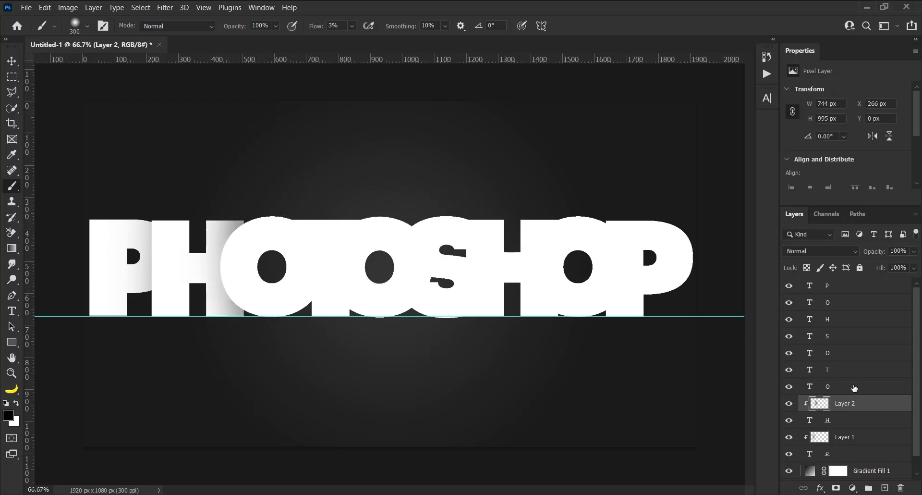
- Add a layer clipped to the first O and shade the letter's right side with the brush enlarged to 400 px
{"action": "left_click", "coordinate": [855, 386]}
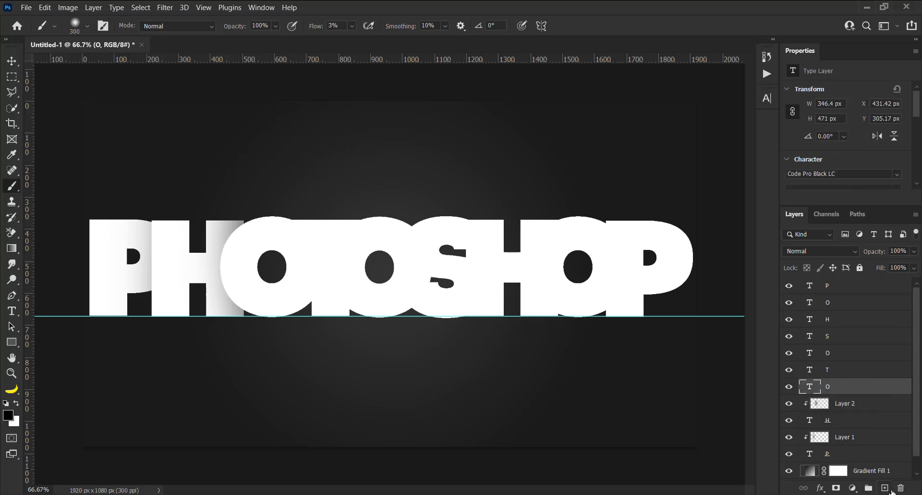
{"action": "key", "text": "ctrl+shift+alt+n"}
{"action": "key", "text": "]"}
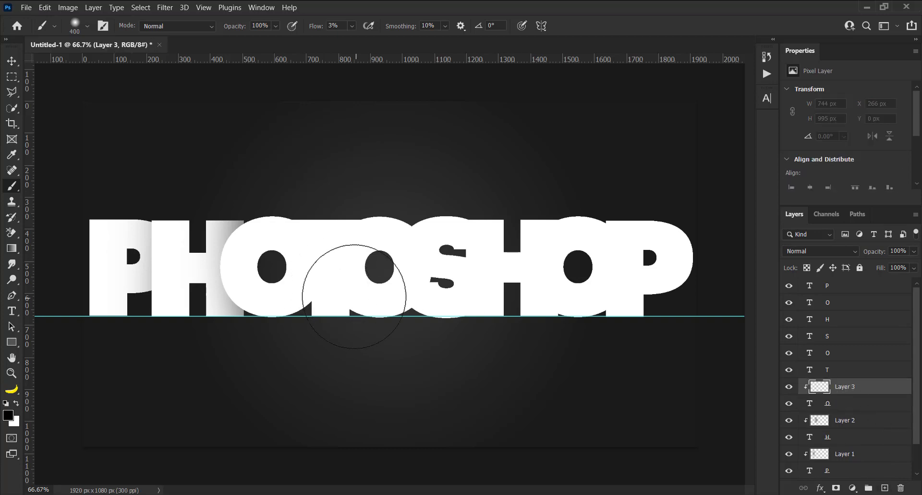
{"action": "mouse_move", "coordinate": [363, 269]}
{"action": "left_mouse_down"}
{"action": "mouse_move", "coordinate": [379, 365]}
{"action": "mouse_move", "coordinate": [341, 266]}
{"action": "mouse_move", "coordinate": [363, 353]}
{"action": "left_mouse_up"}
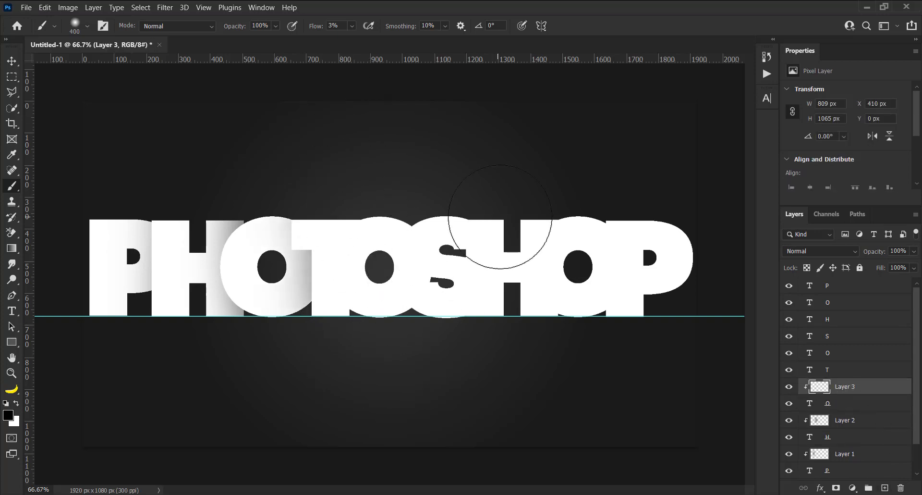
{"action": "left_click_drag", "start_coordinate": [360, 271], "coordinate": [342, 373]}
- Add a new layer clipped to the T and brush a soft black shadow where the second O overlaps it
{"action": "left_click", "coordinate": [864, 367]}
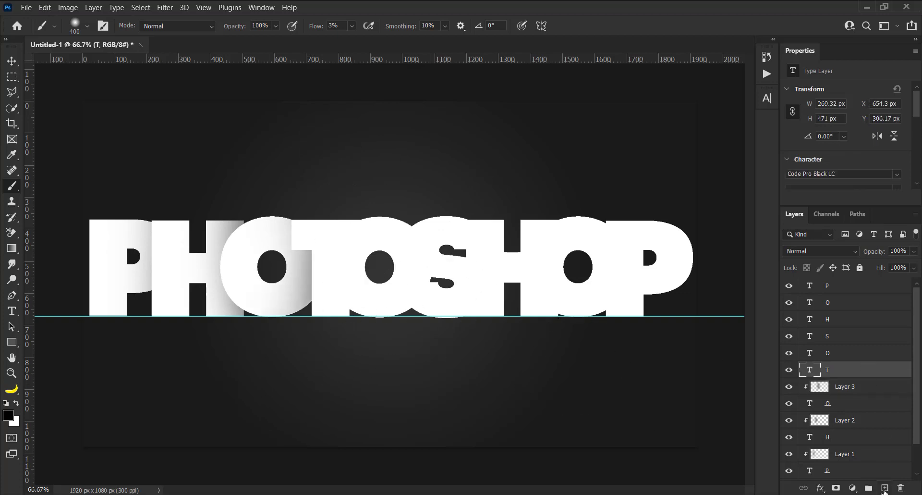
{"action": "key", "text": "ctrl+shift+alt+n"}
{"action": "left_click", "coordinate": [837, 372], "text": "alt"}
{"action": "mouse_move", "coordinate": [408, 223]}
{"action": "left_mouse_down"}
{"action": "mouse_move", "coordinate": [381, 220]}
{"action": "mouse_move", "coordinate": [370, 319]}
{"action": "mouse_move", "coordinate": [385, 324]}
{"action": "left_mouse_up"}
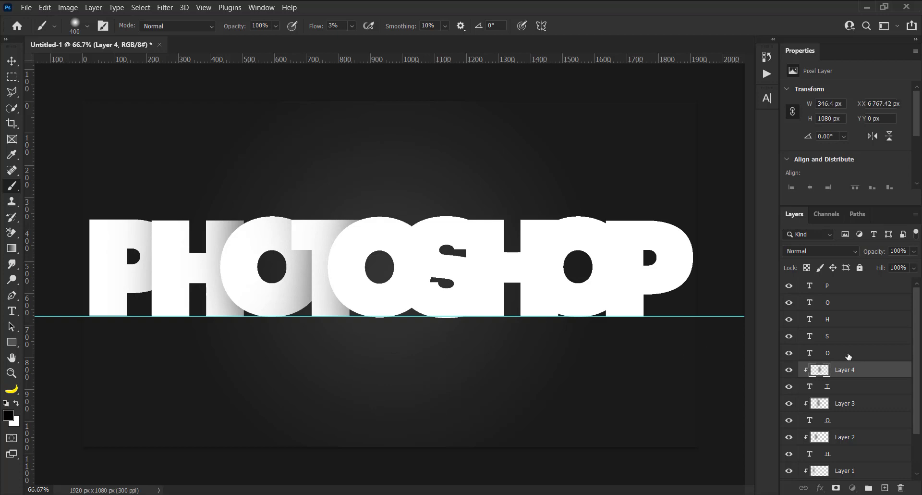
- Add layers clipped to the second O and the S, and brush soft black shadows along both letters' right sides
{"action": "left_click", "coordinate": [849, 356]}
{"action": "left_click", "coordinate": [885, 488]}
{"action": "mouse_move", "coordinate": [451, 197]}
{"action": "left_mouse_down"}
{"action": "mouse_move", "coordinate": [435, 390]}
{"action": "mouse_move", "coordinate": [460, 458]}
{"action": "left_mouse_up"}
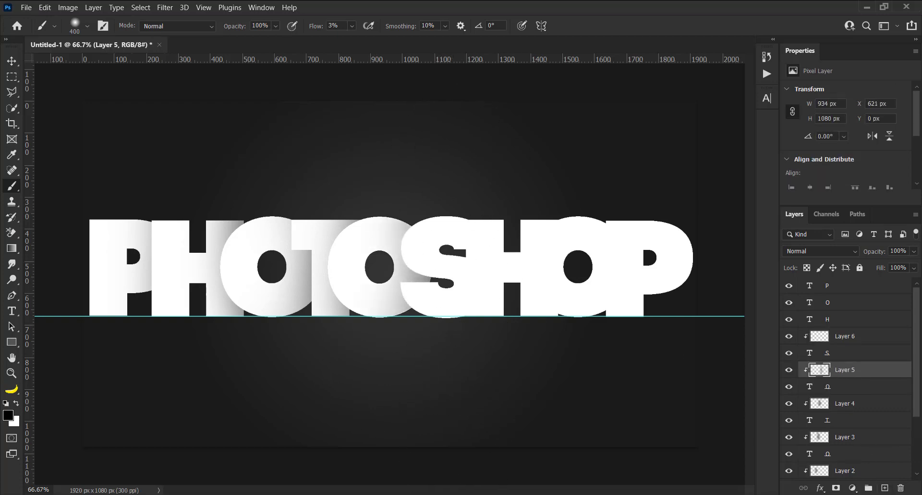
{"action": "left_click", "coordinate": [839, 334]}
{"action": "mouse_move", "coordinate": [509, 215]}
{"action": "left_mouse_down"}
{"action": "mouse_move", "coordinate": [501, 356]}
{"action": "mouse_move", "coordinate": [523, 443]}
{"action": "left_mouse_up"}
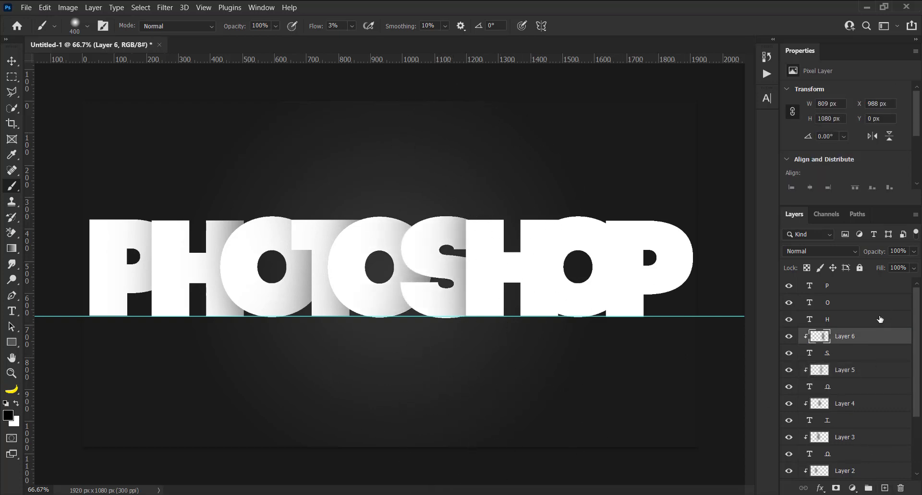
- Add a new layer clipped to the second H and brush a soft shadow where the last O overlaps it
{"action": "left_click", "coordinate": [881, 319]}
{"action": "left_click", "coordinate": [884, 488]}
{"action": "left_click", "coordinate": [830, 327], "text": "alt"}
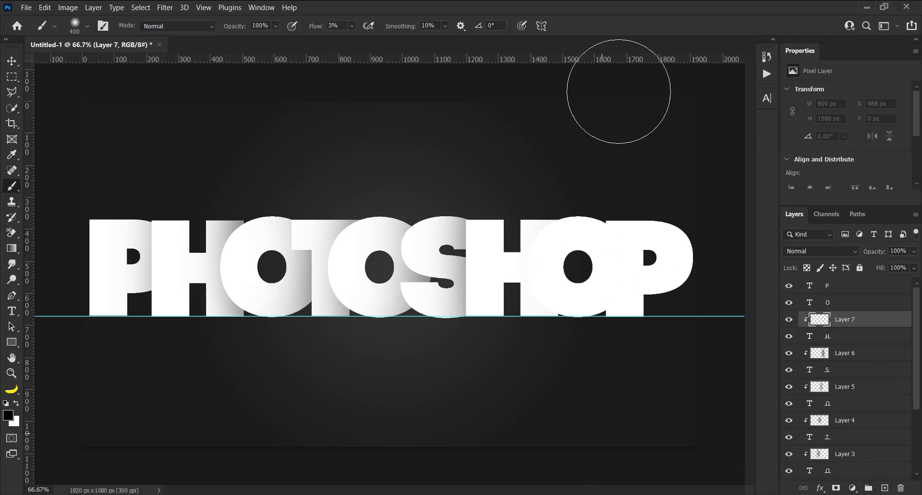
{"action": "mouse_move", "coordinate": [550, 113]}
{"action": "left_mouse_down"}
{"action": "mouse_move", "coordinate": [586, 331]}
{"action": "mouse_move", "coordinate": [555, 405]}
{"action": "left_mouse_up"}
- Add a new layer clipped to the last O and brush a soft shadow where the final P overlaps it
{"action": "left_click", "coordinate": [827, 303]}
{"action": "left_click", "coordinate": [885, 488]}
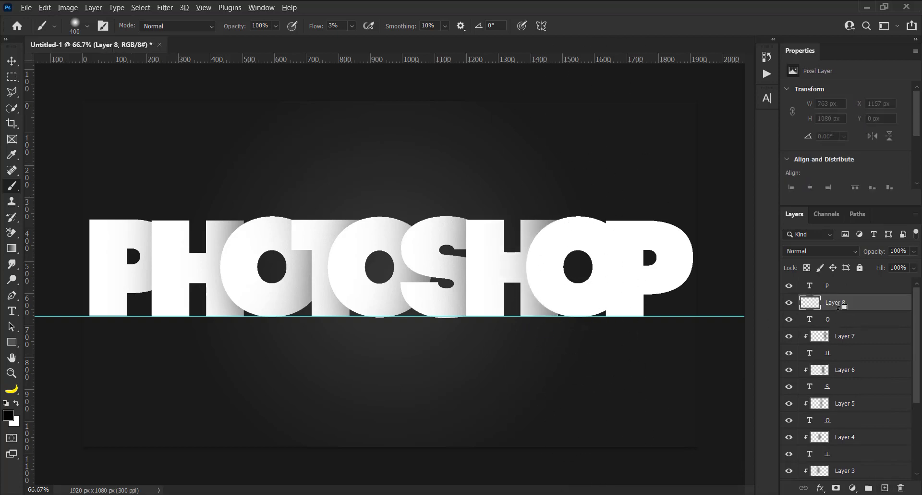
{"action": "left_click", "coordinate": [838, 307], "text": "alt"}
{"action": "left_click_drag", "start_coordinate": [645, 92], "coordinate": [669, 150]}
{"action": "left_click", "coordinate": [864, 290]}
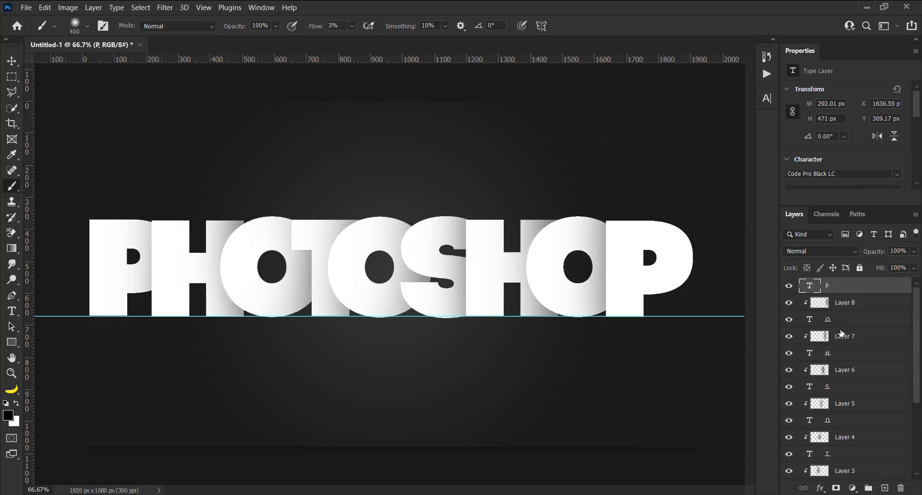
- Deepen the brushed shadows on the clipped layers of the letters PHOTO, Layer 1 through Layer 5
{"action": "left_click", "coordinate": [842, 332]}
{"action": "scroll", "coordinate": [845, 384], "scroll_direction": "down", "scroll_amount": 5}
{"action": "left_click", "coordinate": [837, 420]}
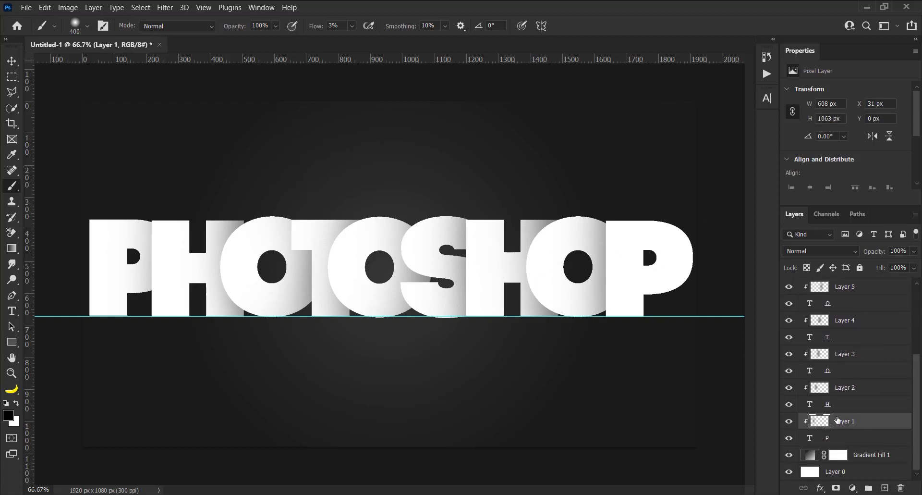
{"action": "left_click", "coordinate": [843, 387]}
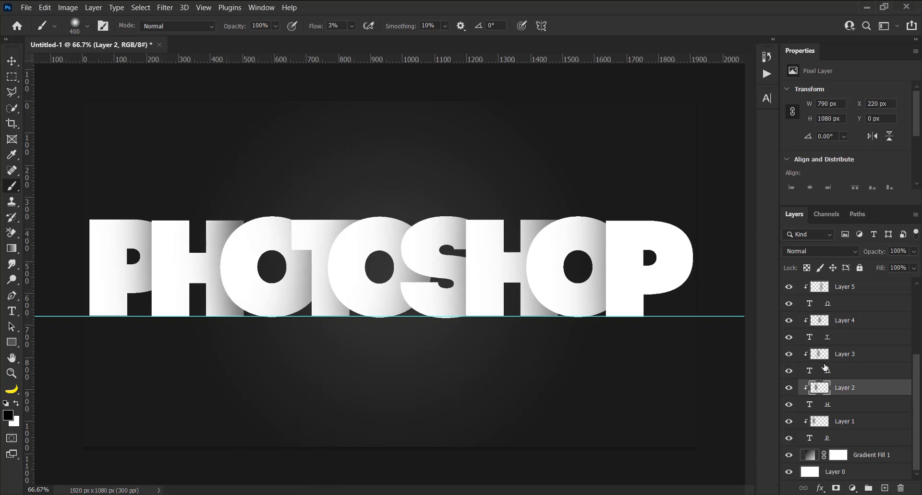
{"action": "left_click", "coordinate": [826, 356]}
{"action": "left_click", "coordinate": [861, 322]}
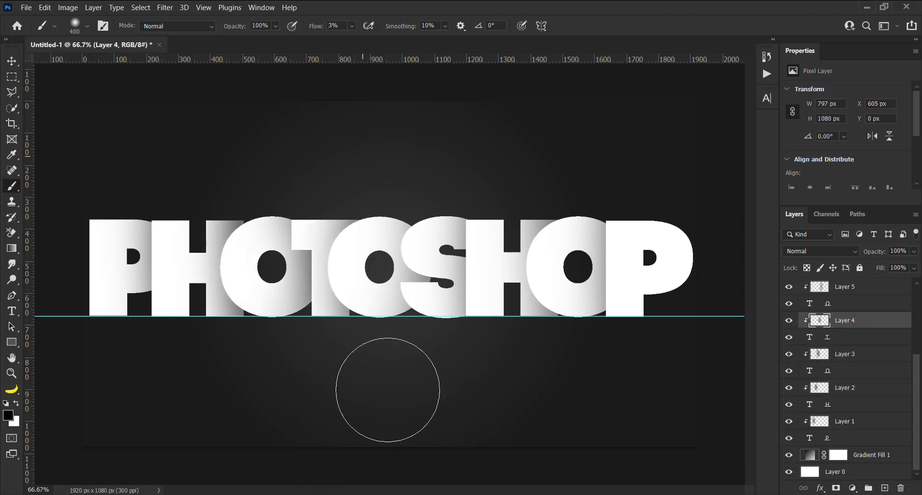
{"action": "left_click", "coordinate": [845, 286]}
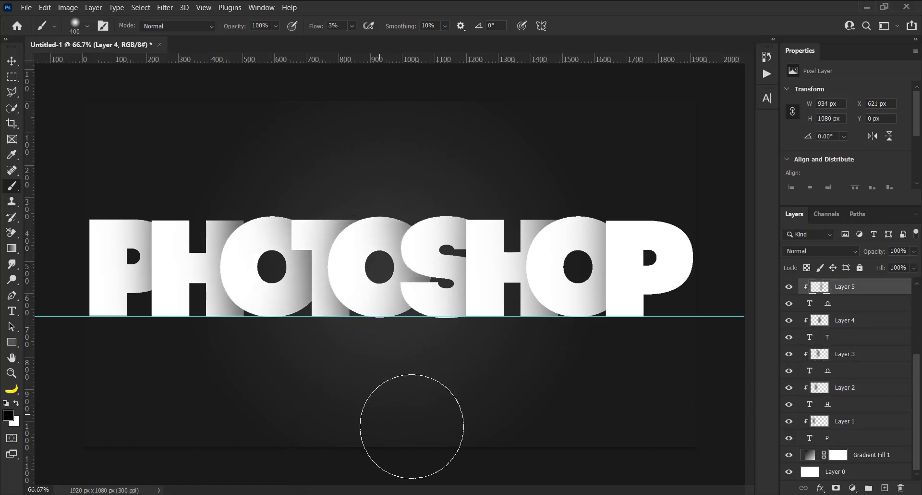
- Touch up the brushed shadows on the clipped layers of the S, second H and last O, Layers 6 to 8
{"action": "scroll", "coordinate": [836, 305], "scroll_direction": "up", "scroll_amount": 1}
{"action": "left_click", "coordinate": [845, 286]}
{"action": "scroll", "coordinate": [842, 294], "scroll_direction": "up", "scroll_amount": 1}
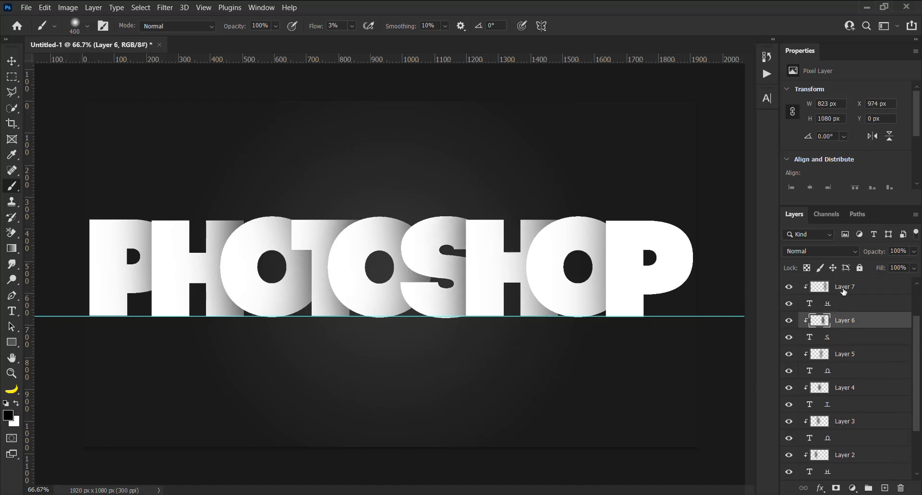
{"action": "left_click", "coordinate": [846, 287]}
{"action": "scroll", "coordinate": [862, 305], "scroll_direction": "up", "scroll_amount": 2}
{"action": "left_click", "coordinate": [862, 304]}
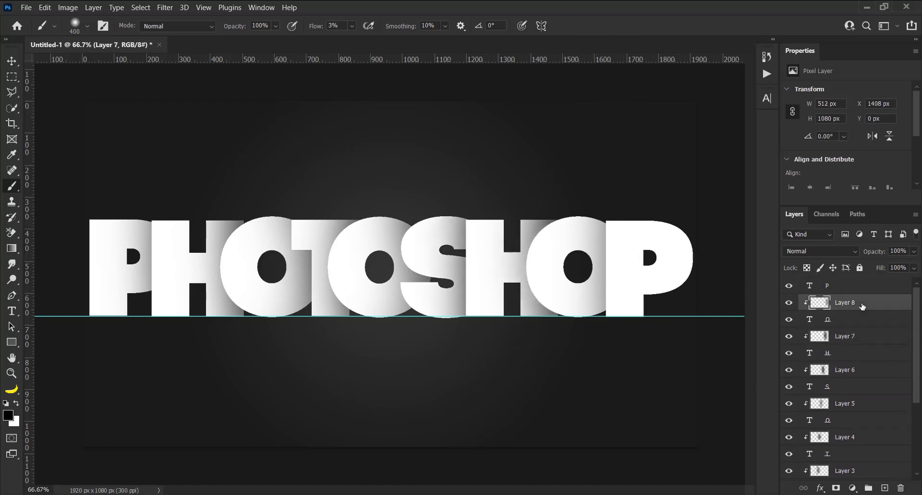
- Add a new layer clipped to the final P and brush a light shadow along the letter's right edge
{"action": "scroll", "coordinate": [860, 291], "scroll_direction": "up", "scroll_amount": 1}
{"action": "left_click", "coordinate": [859, 286]}
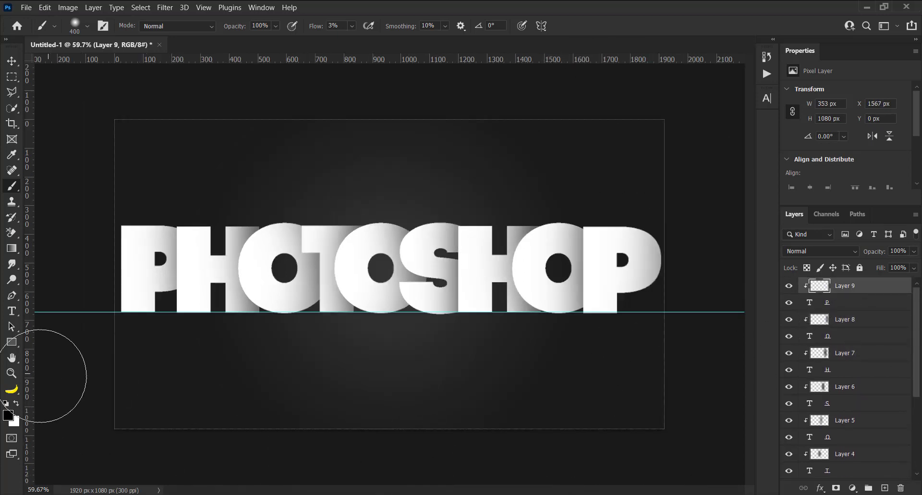
{"action": "scroll", "coordinate": [379, 389], "scroll_direction": "down", "scroll_amount": 2}
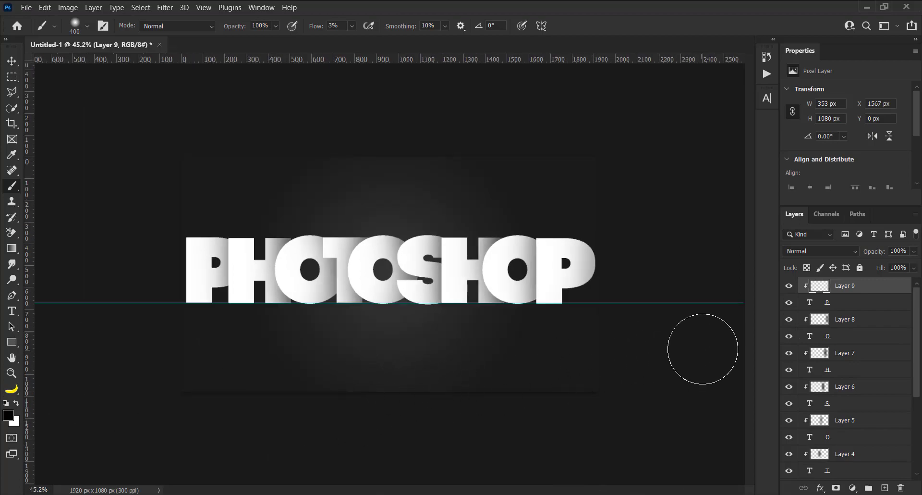